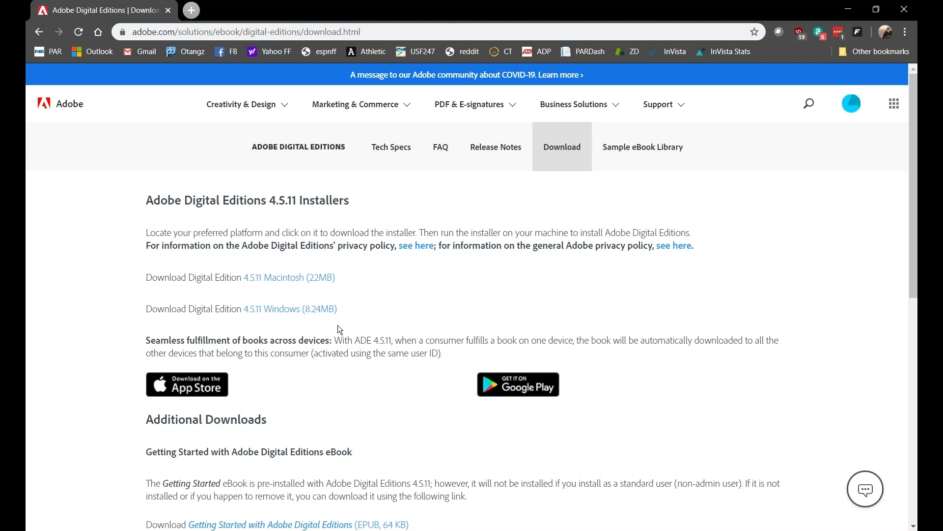
Step: Download the Digital Editions 4.5.11 Windows installer and install it with the default components and folder
left_click(297, 310)
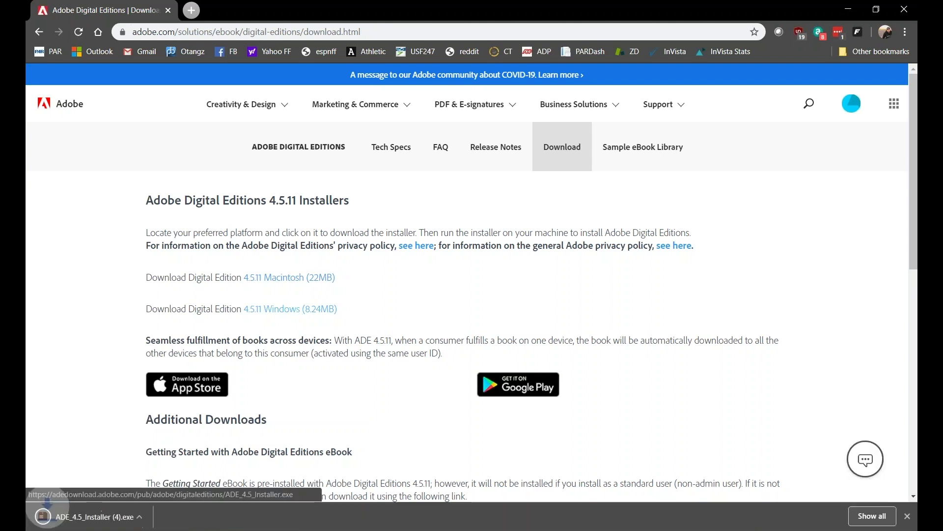
left_click(86, 517)
left_click(453, 323)
left_click(562, 342)
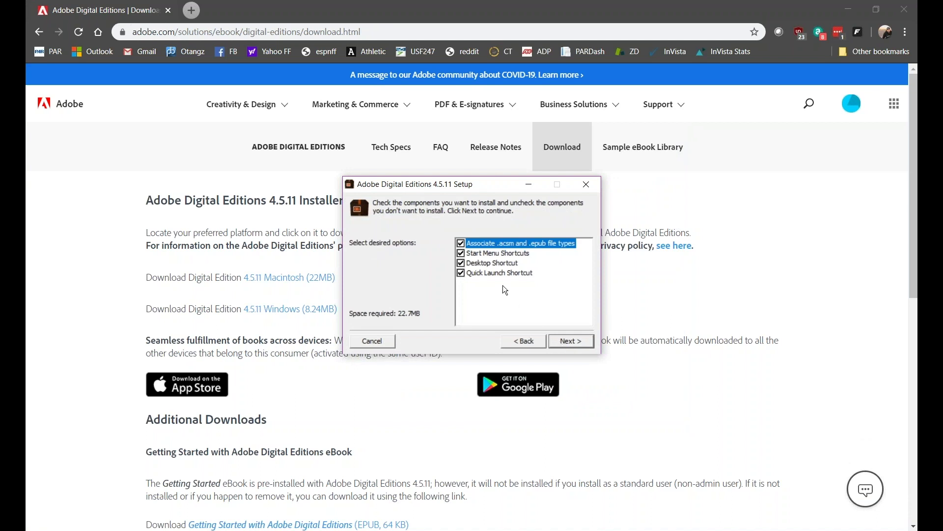
left_click(507, 254)
left_click(500, 273)
left_click(569, 342)
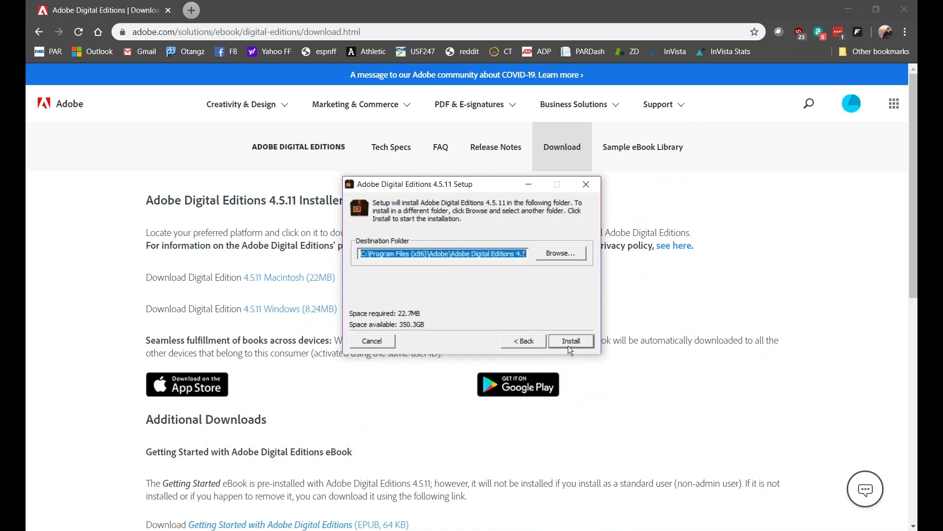
left_click(569, 341)
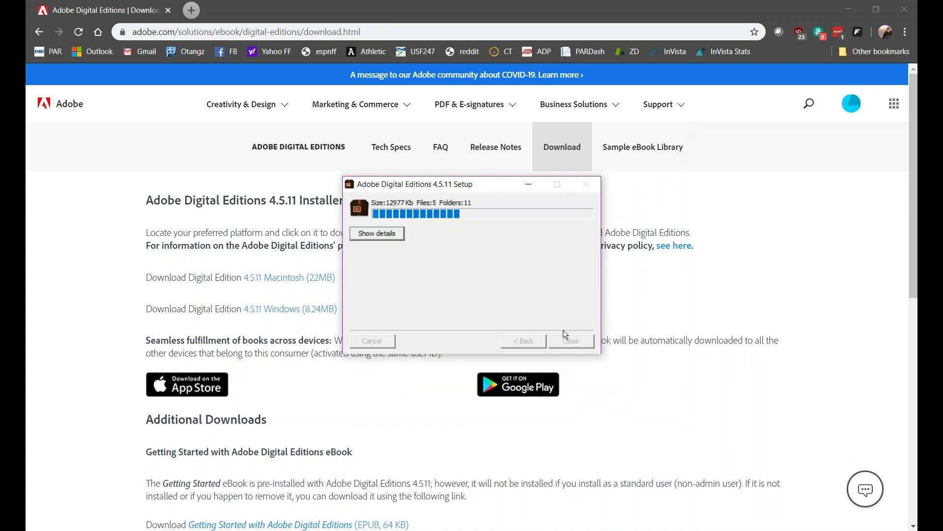
left_click(570, 341)
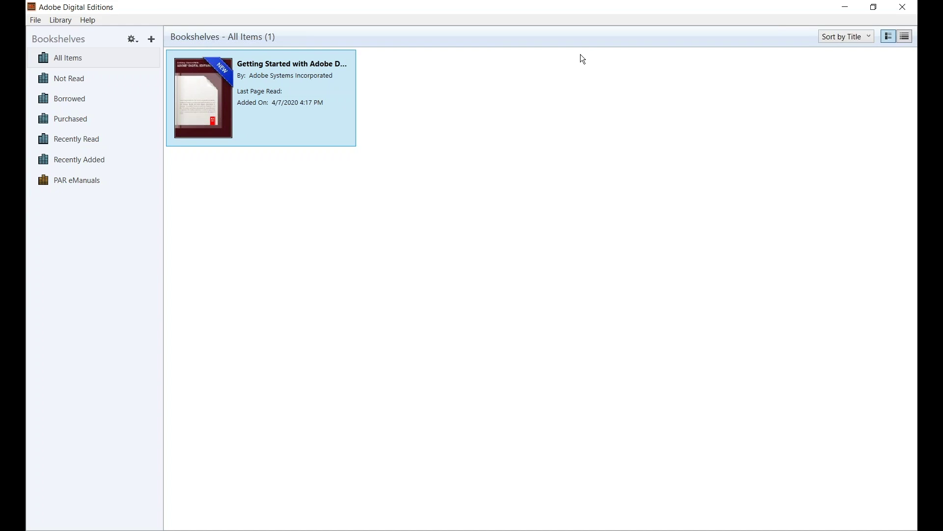
Step: Authorize this computer via Help > Authorize Computer using the Adobe ID e-mail and password
left_click(89, 20)
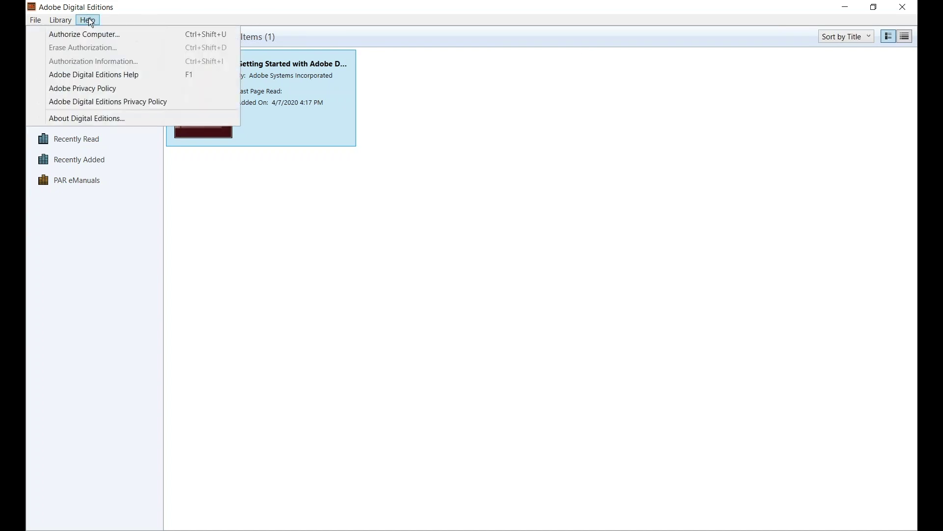
left_click(92, 33)
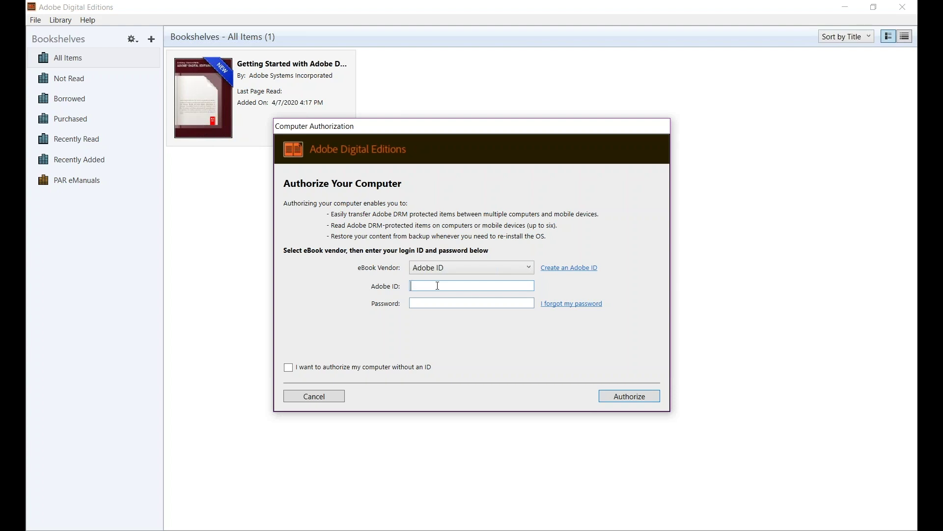
key("Tab")
type("**************")
key("Return")
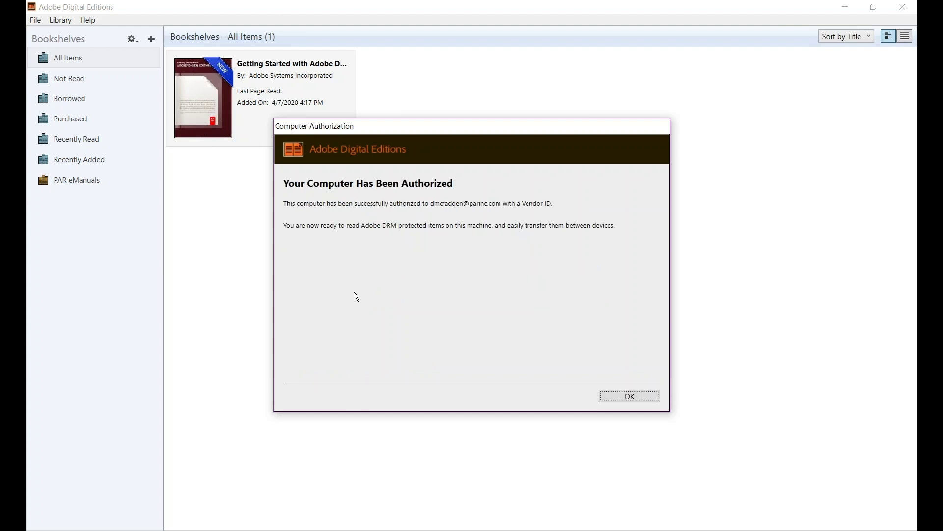
left_click(646, 402)
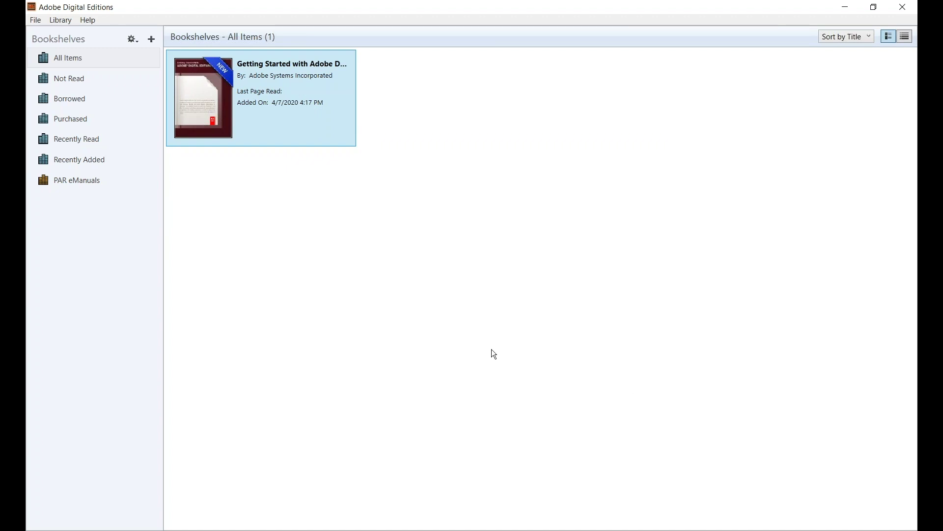
Step: Minimize the reader and open the parinc.com download link in the PAR email
left_click(846, 7)
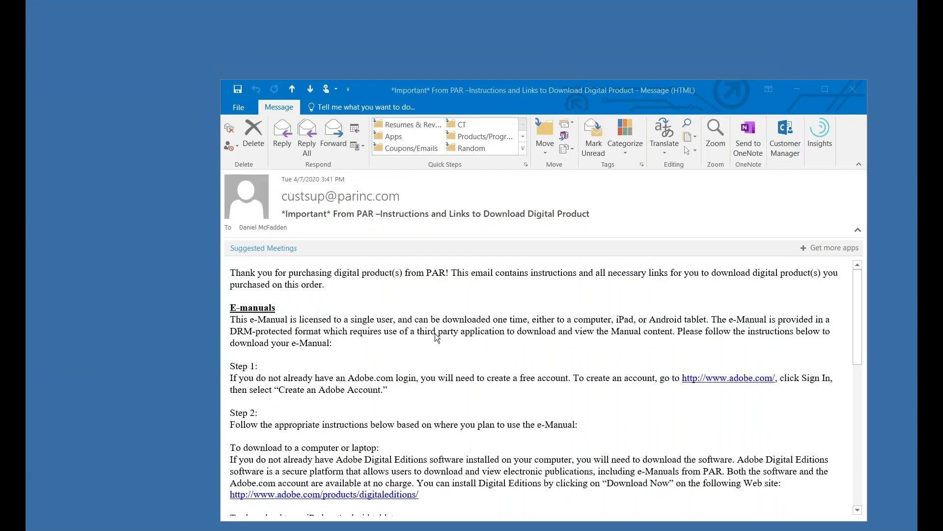
scroll(420, 334, "down", 5)
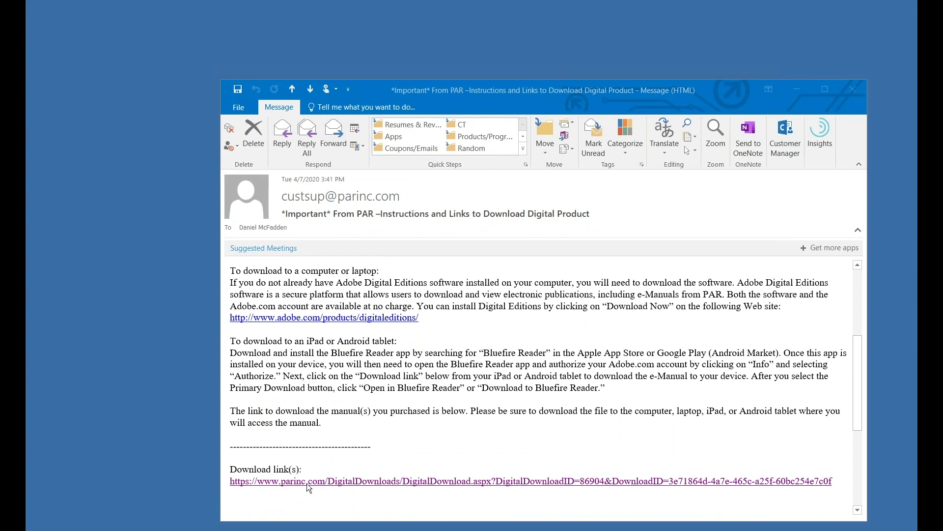
scroll(330, 443, "down", 2)
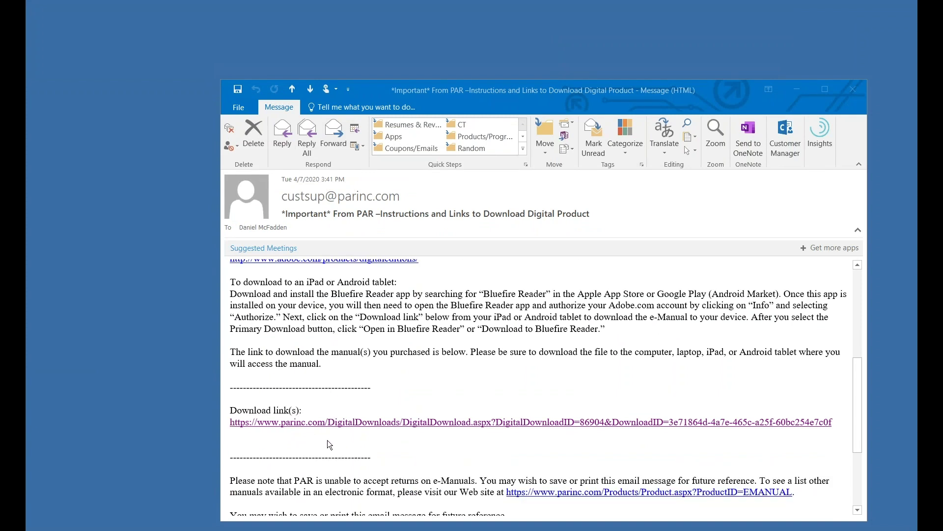
left_click(331, 423)
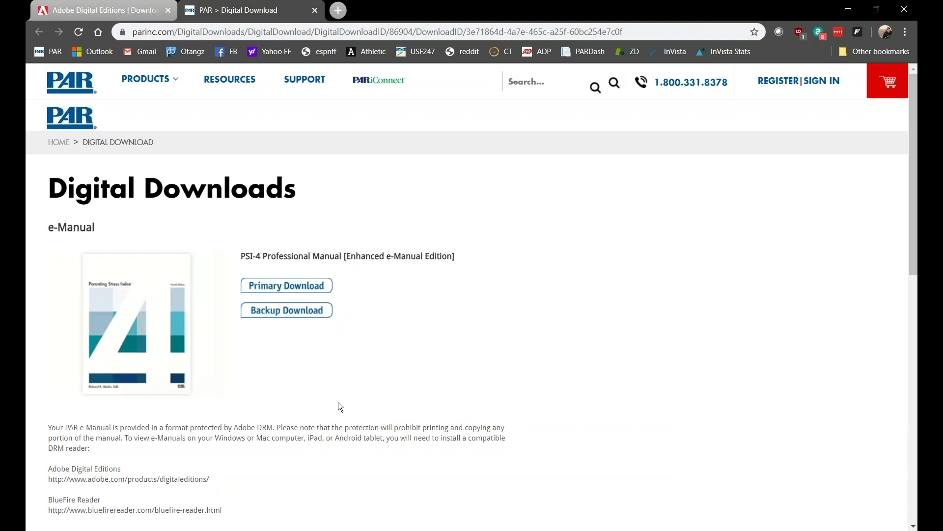
Step: Download the PSI-4 e-manual file, then place Chrome and Digital Editions side by side
left_click(269, 314)
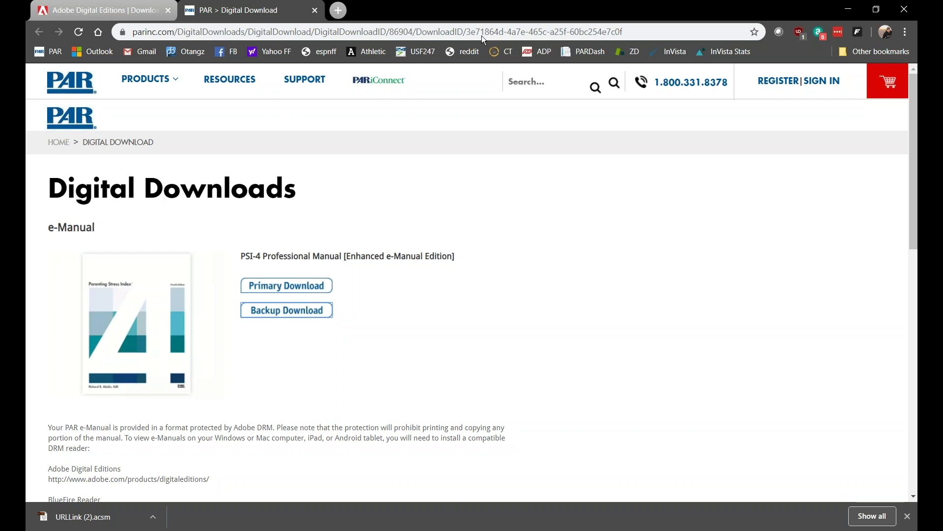
double_click(482, 11)
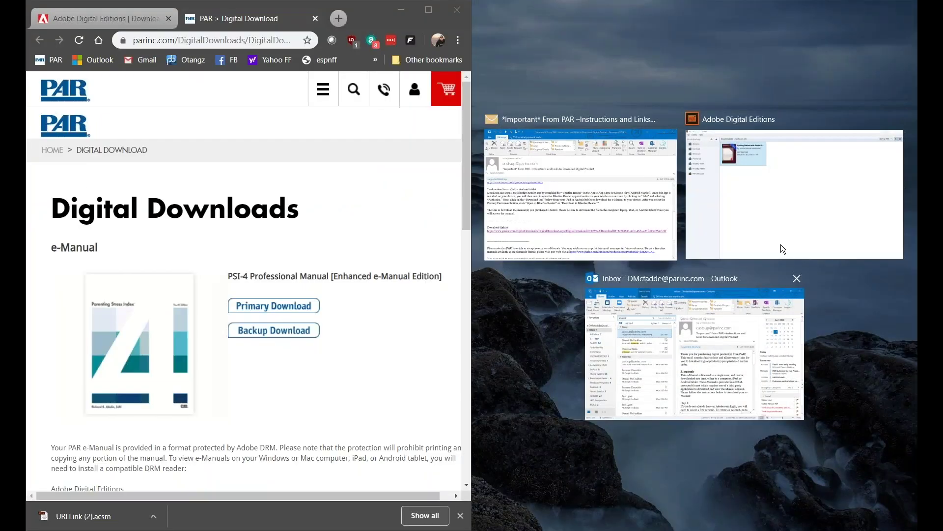
left_click(804, 191)
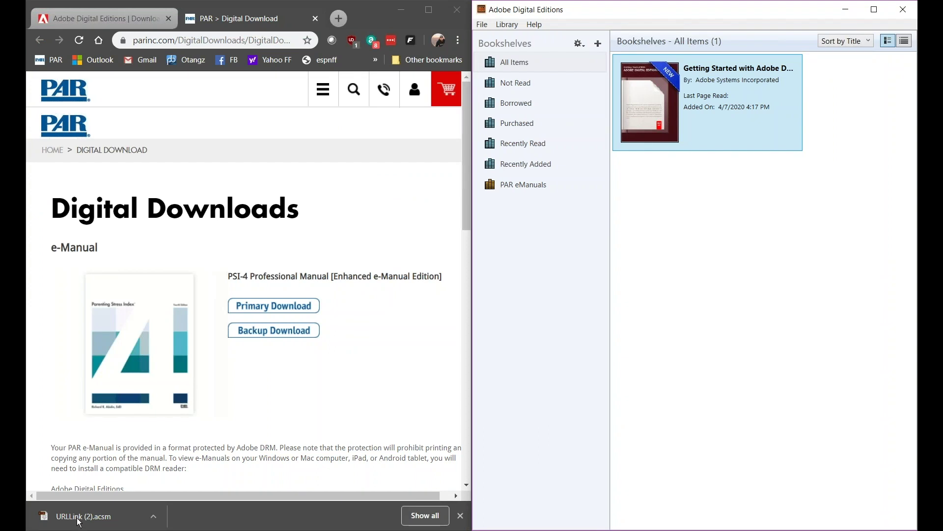
Step: Drag URLLink (2).acsm into Digital Editions and maximize the reader window
left_click_drag(79, 523, 699, 337)
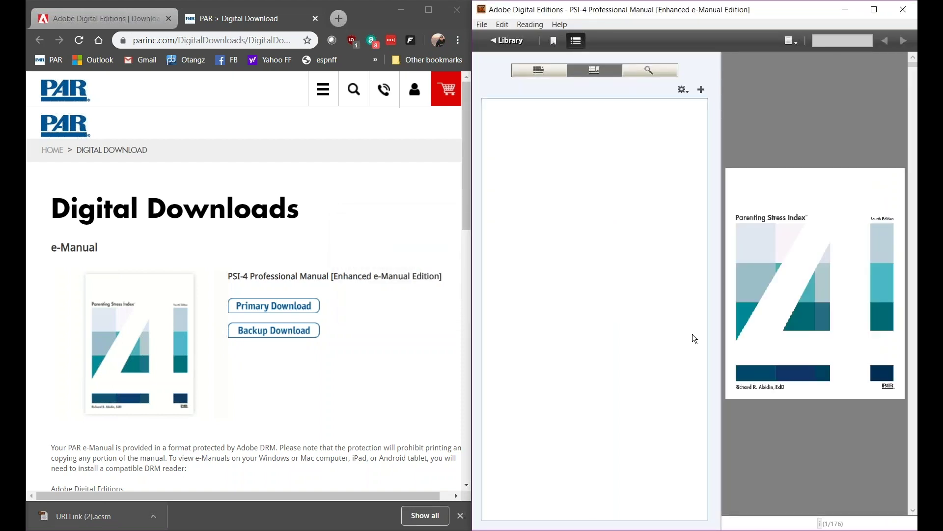
double_click(763, 9)
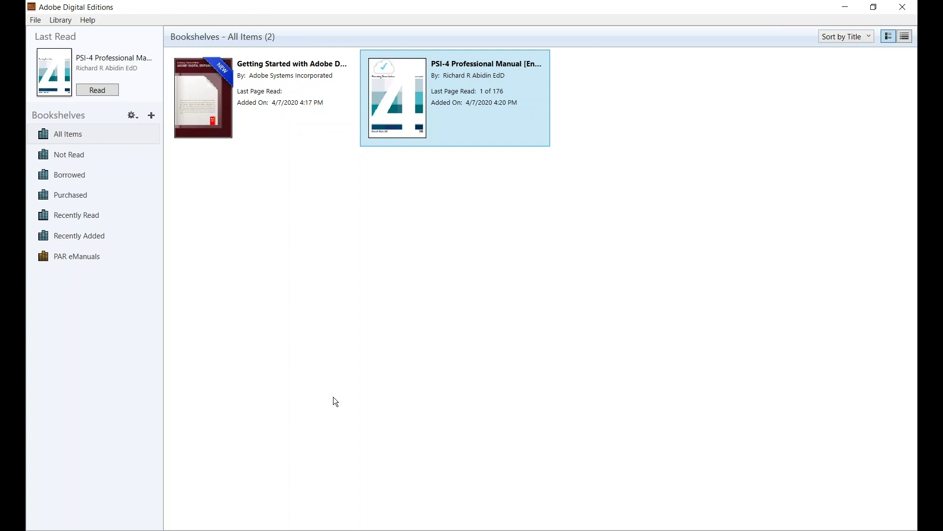
Step: Copy the PSI-4 manual to the PAR eManuals bookshelf and open it at its cover
right_click(442, 107)
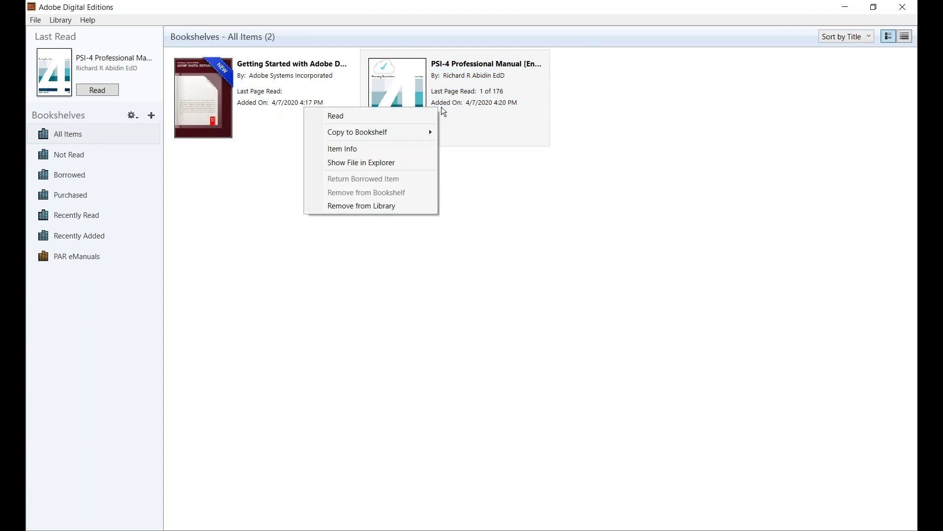
mouse_move(398, 130)
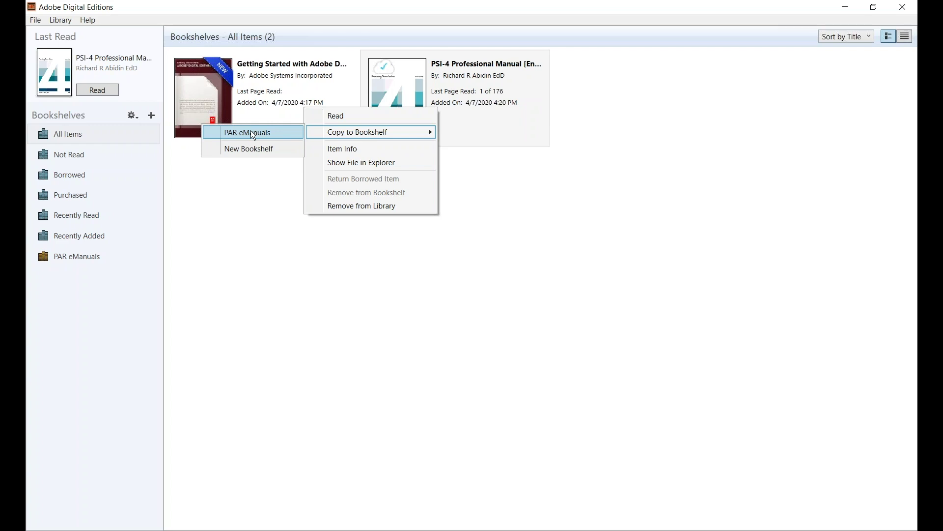
left_click(252, 134)
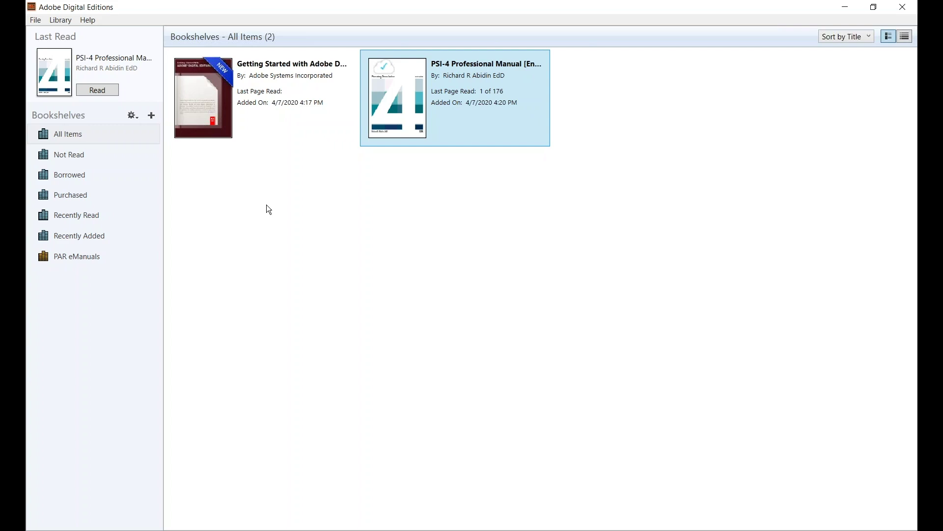
right_click(441, 103)
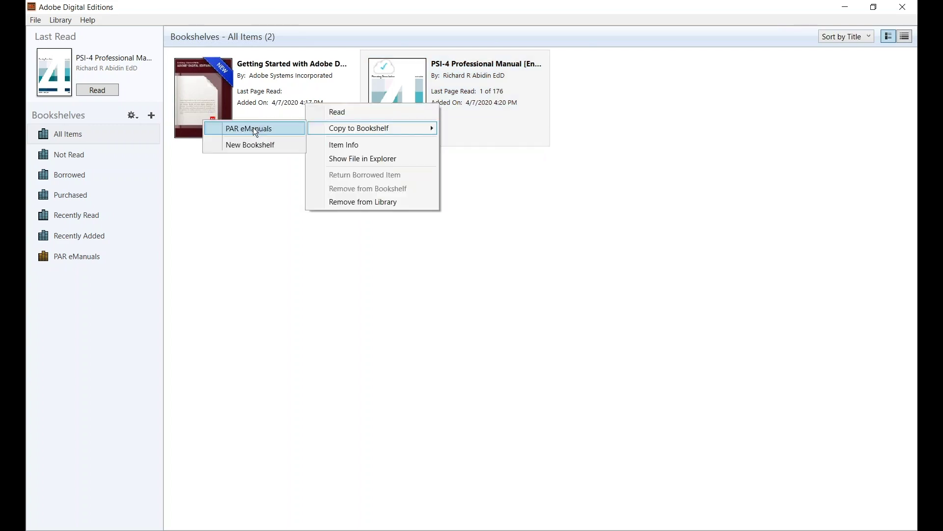
left_click(252, 129)
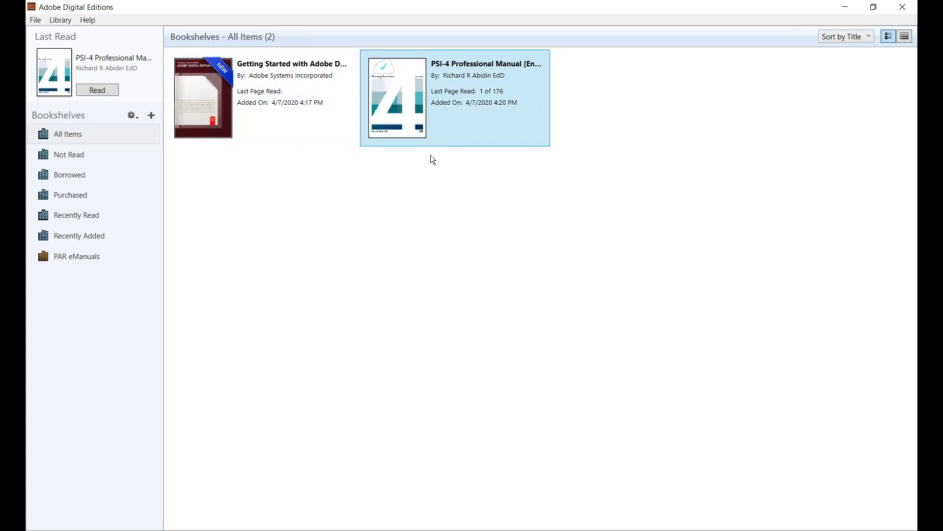
double_click(456, 96)
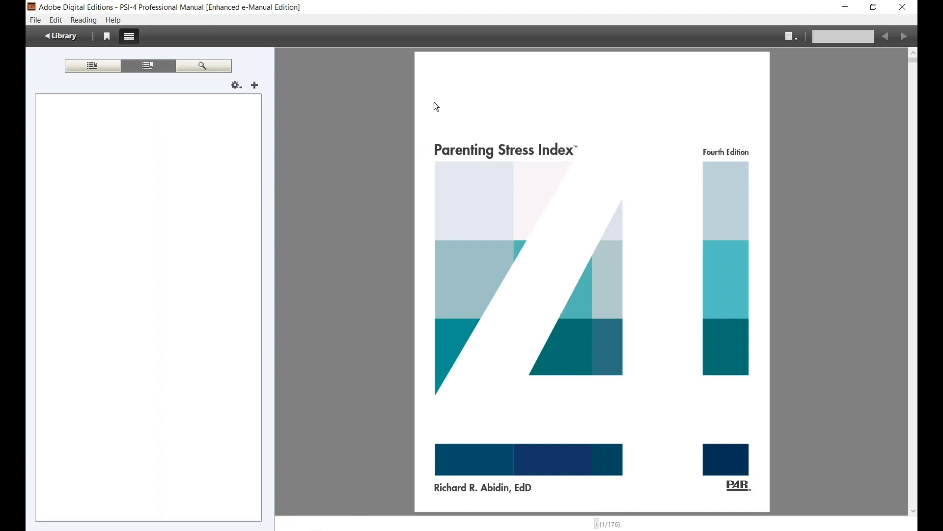
Step: Hide the side panel and page forward to the Introduction on page 9
left_click(130, 37)
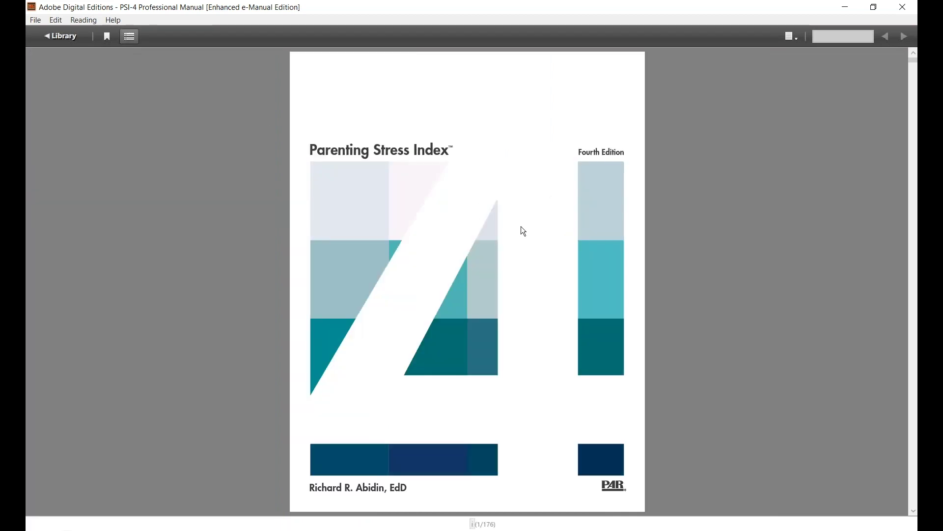
left_click(914, 511)
left_click(914, 511)
left_click(914, 511)
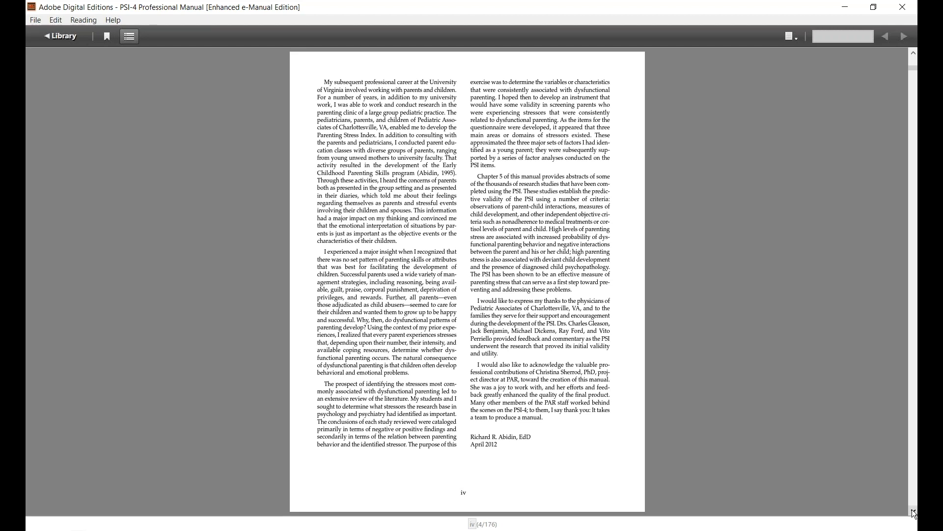
left_click(914, 511)
left_click(914, 511)
left_click(914, 512)
left_click(913, 511)
left_click(913, 511)
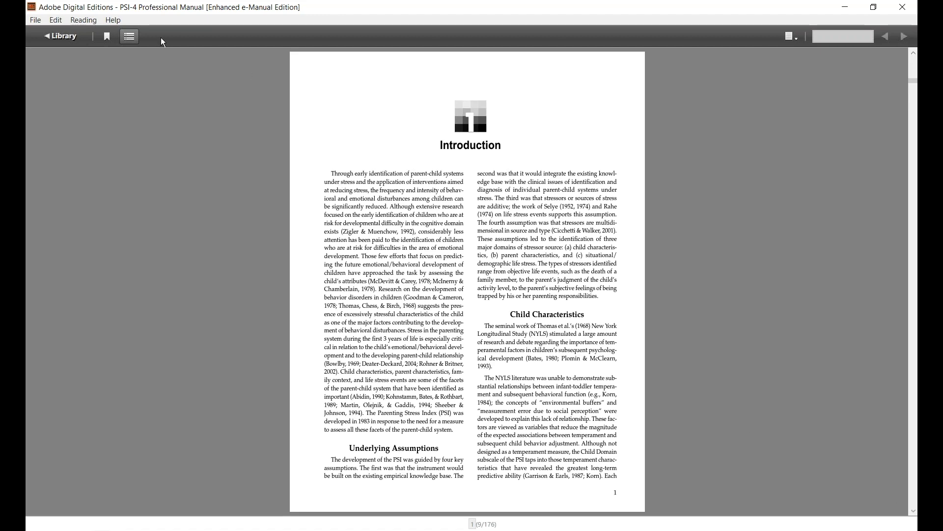
Step: Bookmark the Introduction page and return to it from the Page 9 bookmark entry
left_click(107, 40)
scroll(225, 202, "down", 2)
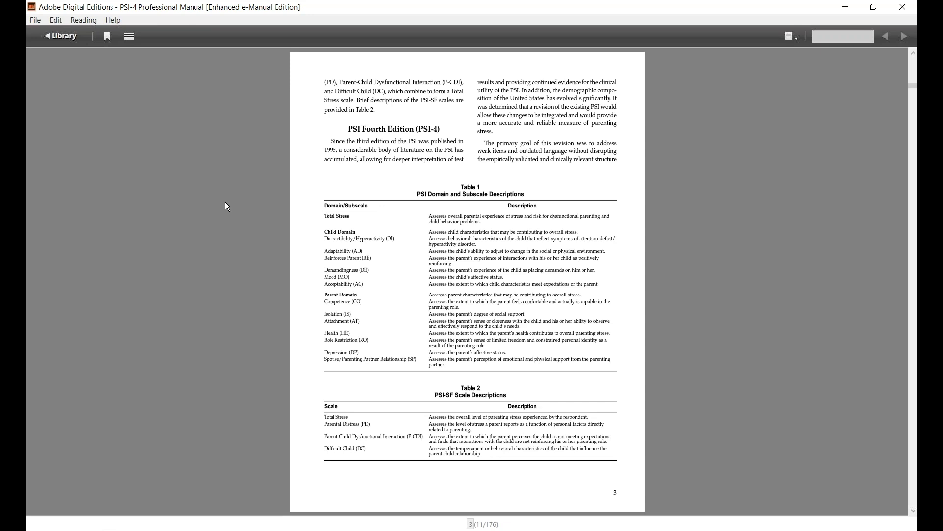
left_click(129, 35)
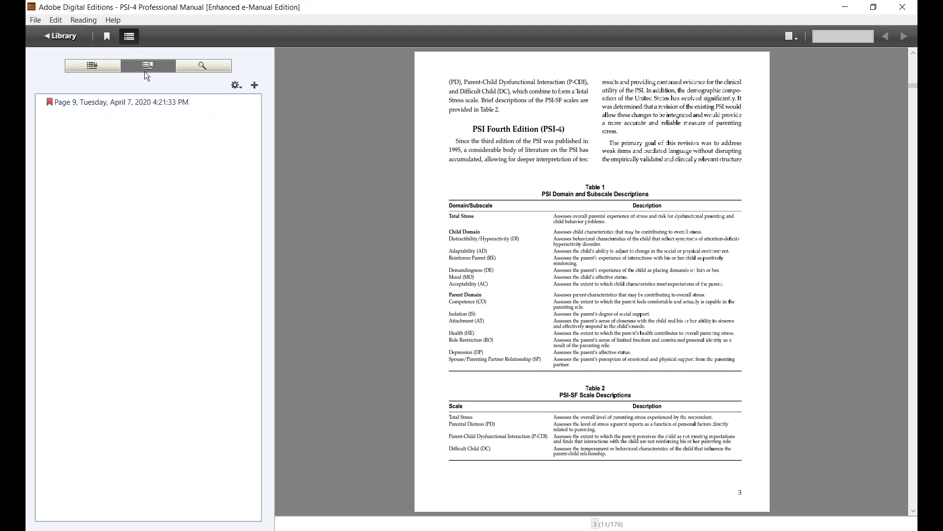
left_click(120, 101)
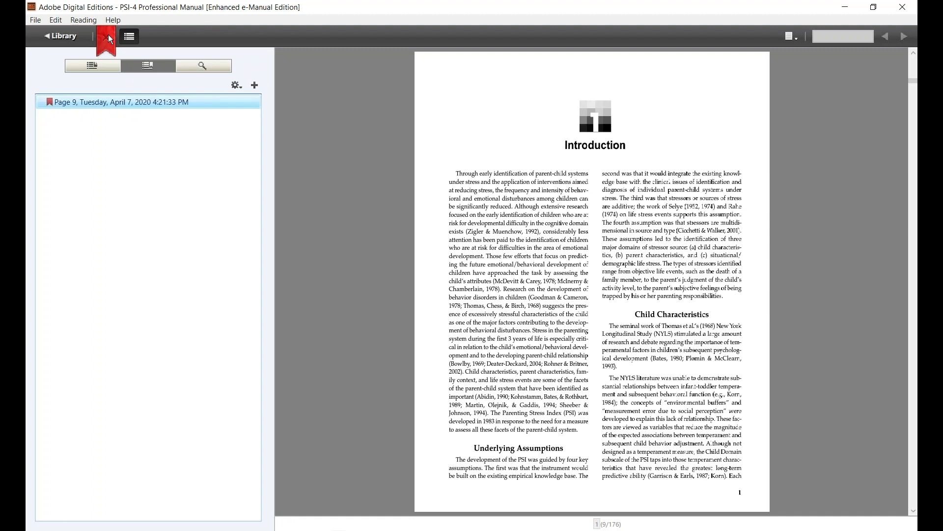
Step: Close the sidebar and search the manual for 'validity'
left_click(130, 36)
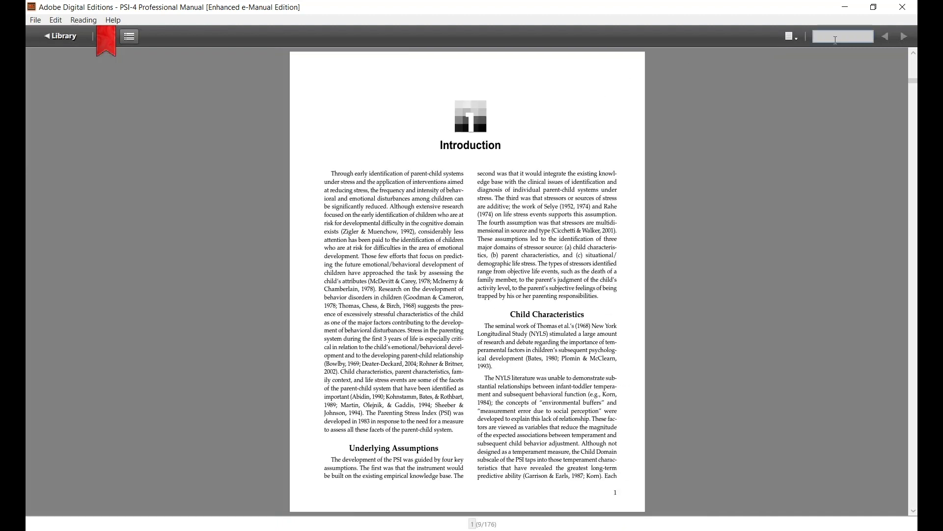
left_click(837, 39)
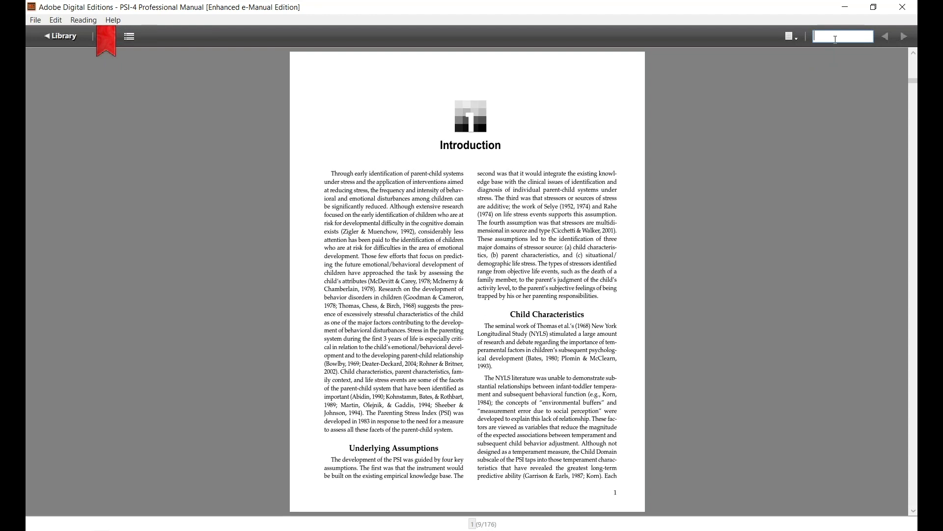
type("validity")
key("Return")
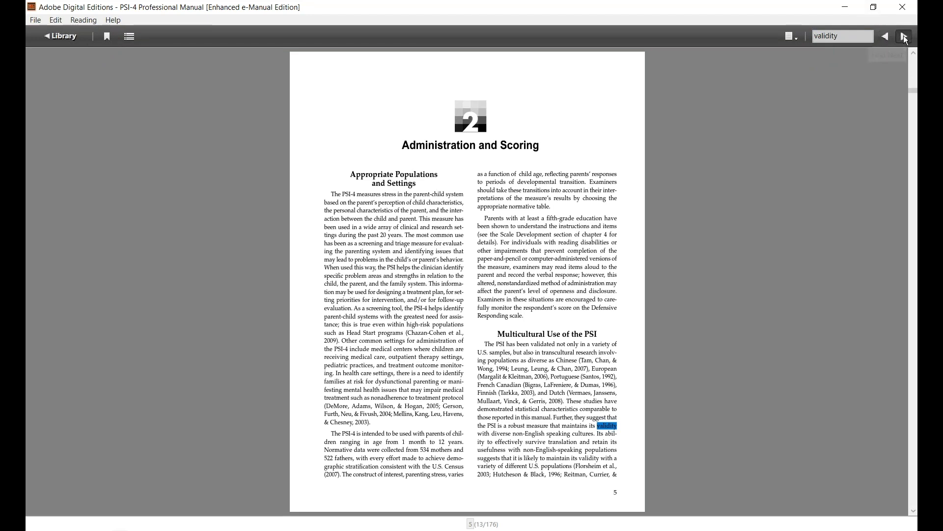
Step: Step through the validity matches to Chapter 5, Reliability and Validity, on page 49
left_click(906, 40)
left_click(905, 40)
left_click(906, 40)
left_click(905, 40)
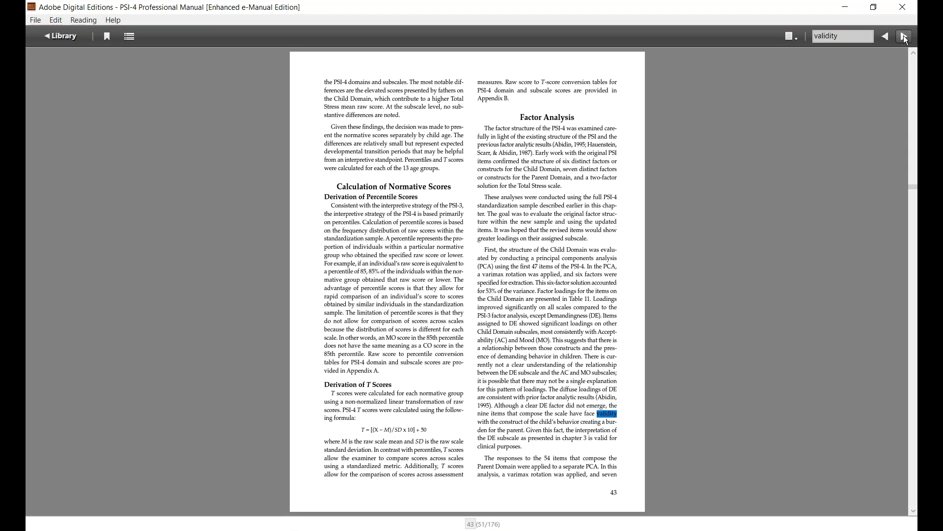
left_click(905, 40)
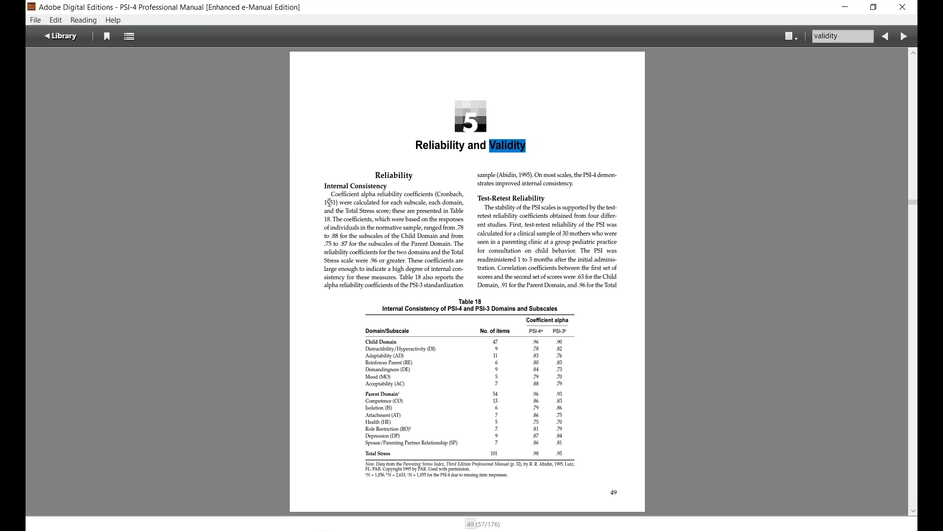
Step: Highlight the opening Internal Consistency passage in yellow
left_click_drag(332, 194, 379, 238)
right_click(380, 208)
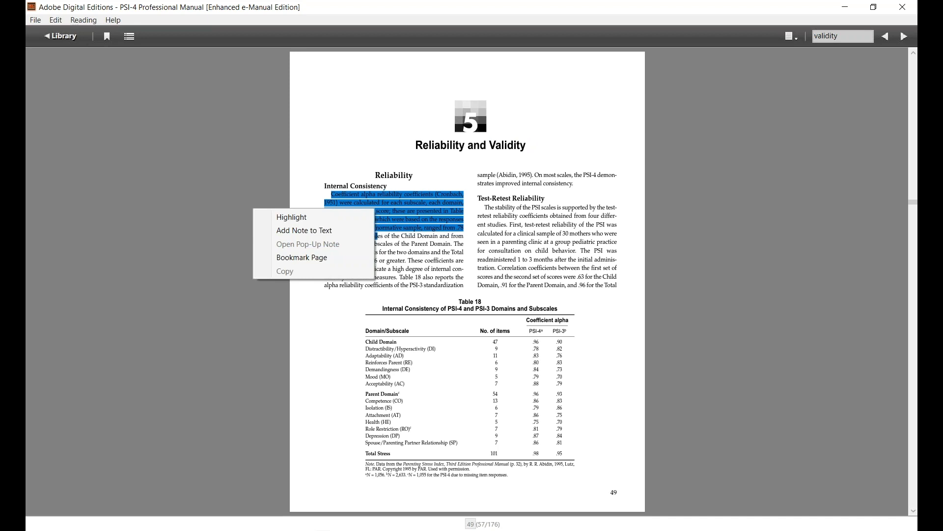
left_click(315, 216)
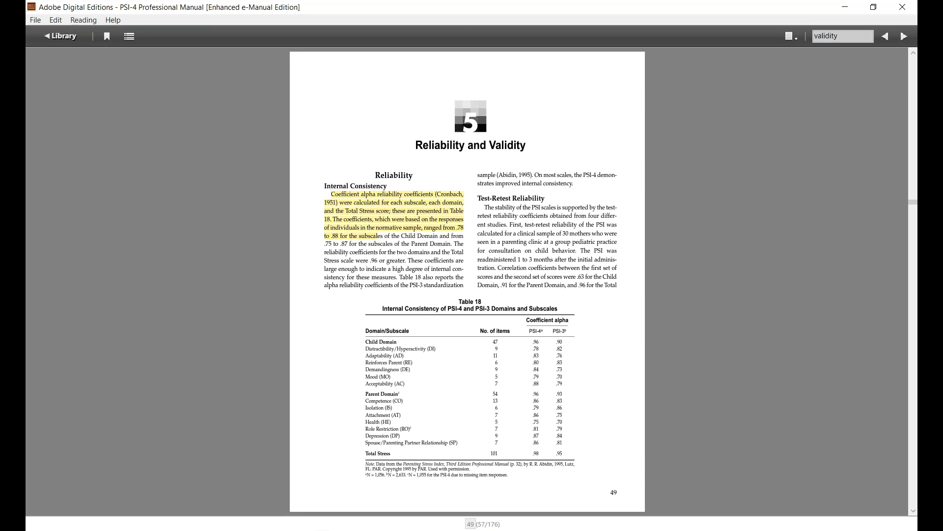
Step: Add the note 'This is note' to the Test-Retest Reliability passage
left_click_drag(484, 207, 514, 244)
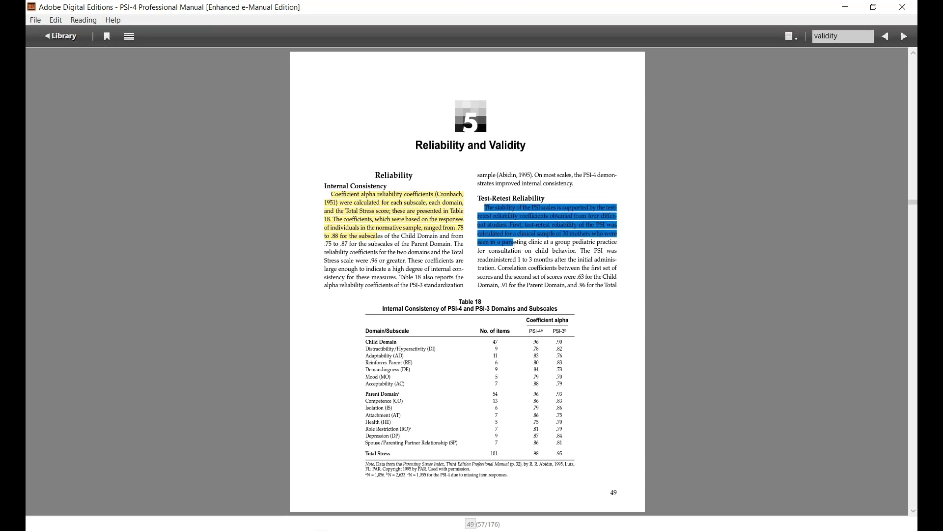
right_click(525, 215)
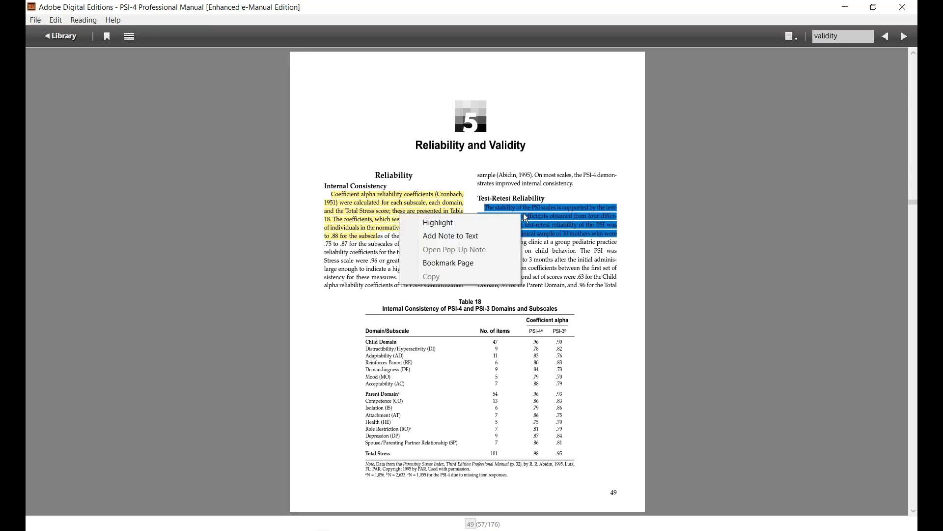
left_click(455, 235)
type("This is note")
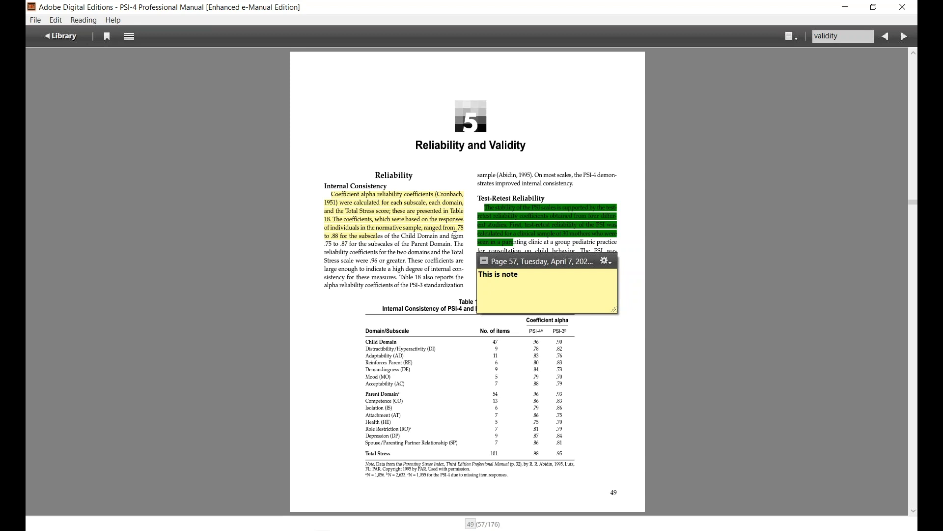
left_click(484, 260)
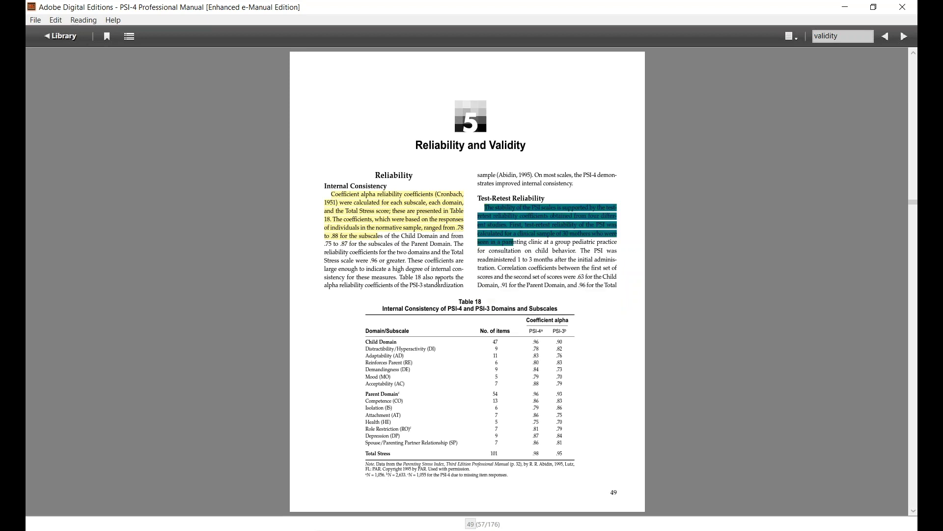
left_click(491, 274)
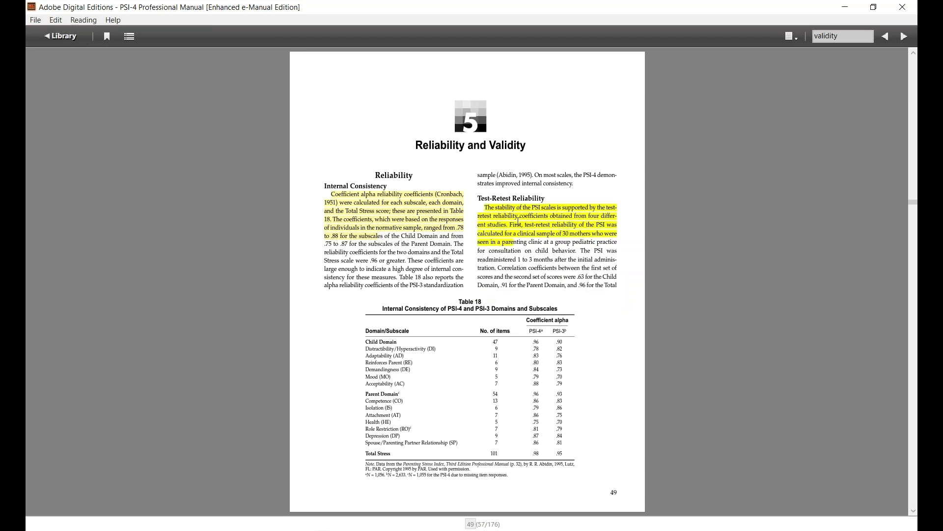
mouse_move(519, 221)
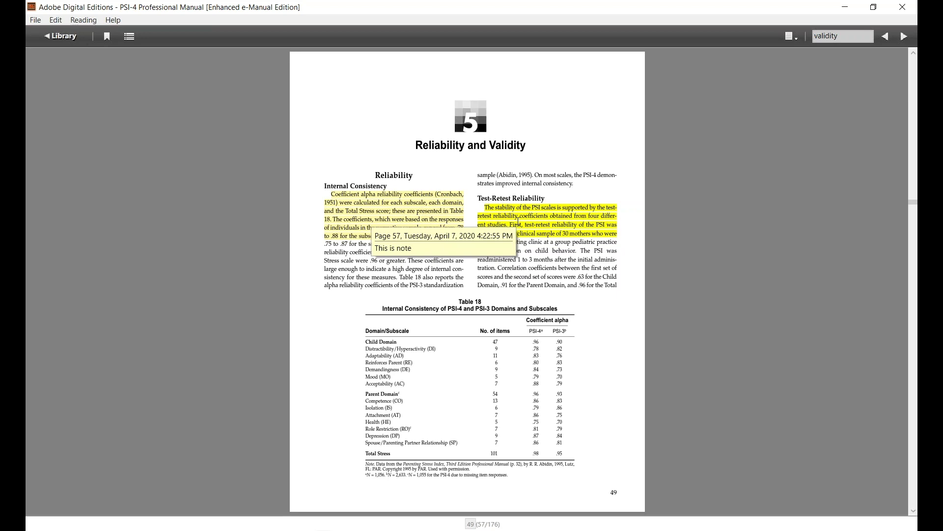